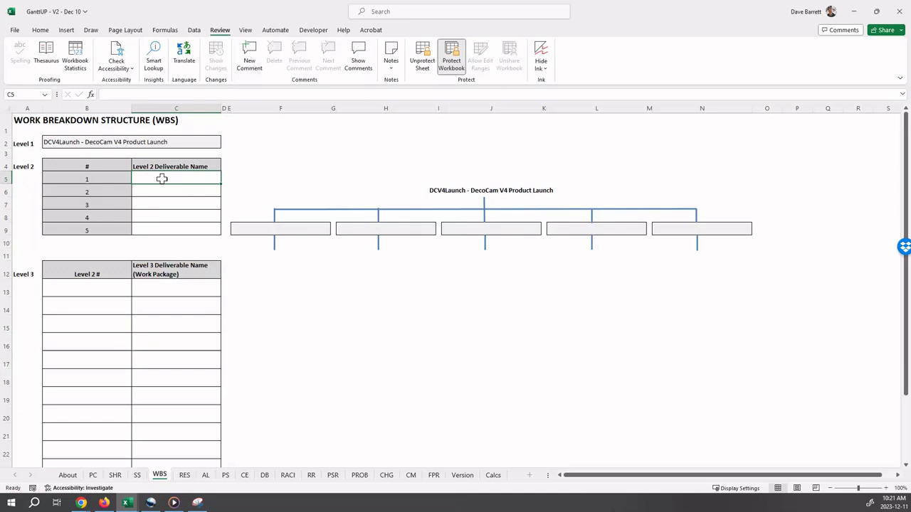
Enter Level 2 deliverables Trade Show Support, Communications and Promotional Video in C5:C7
{"action": "type", "text": "Trade"}
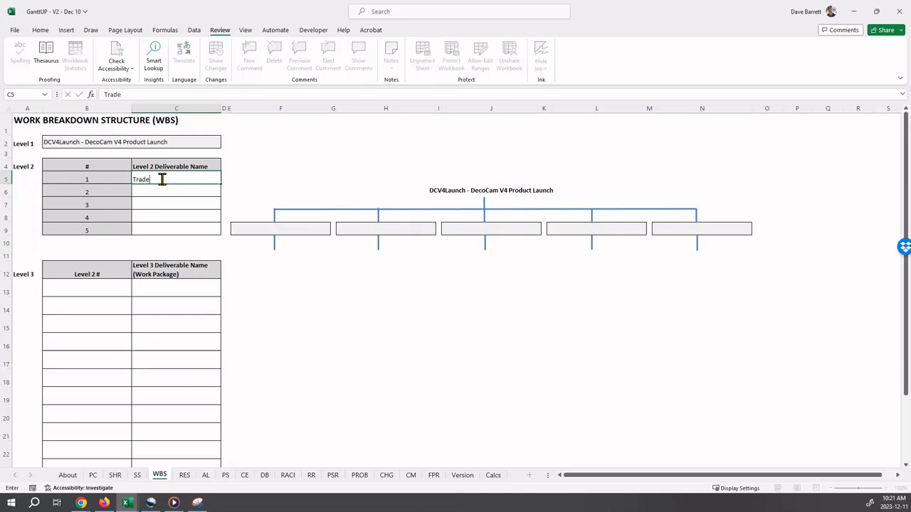
{"action": "type", "text": " Show Su"}
{"action": "type", "text": "pport"}
{"action": "key", "text": "Return"}
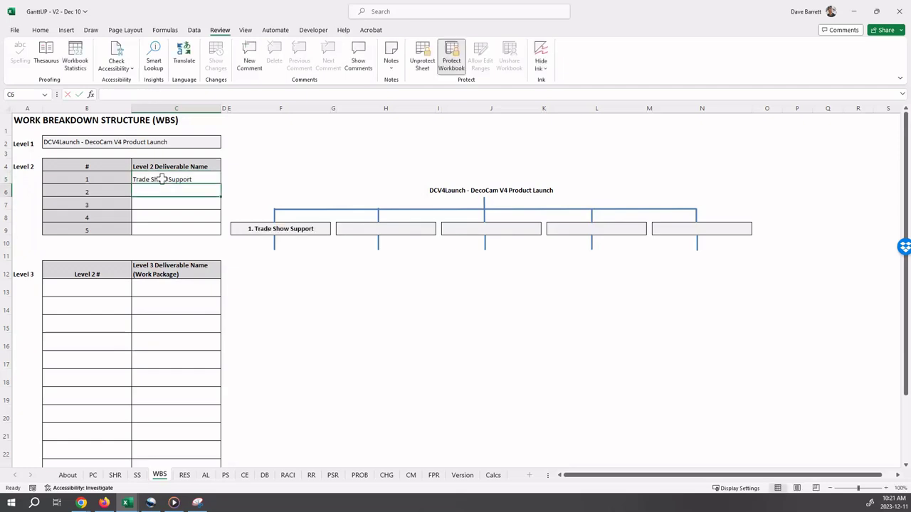
{"action": "type", "text": "Com"}
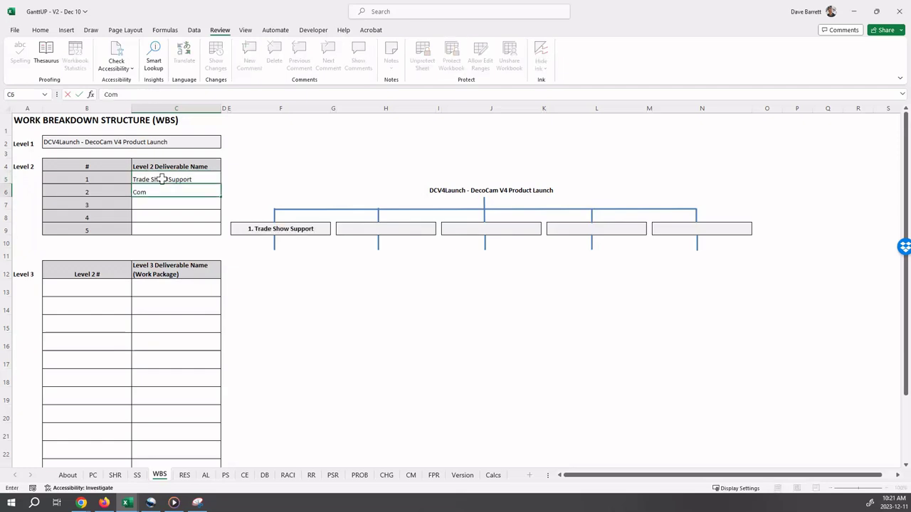
{"action": "type", "text": "munications"}
{"action": "key", "text": "Return"}
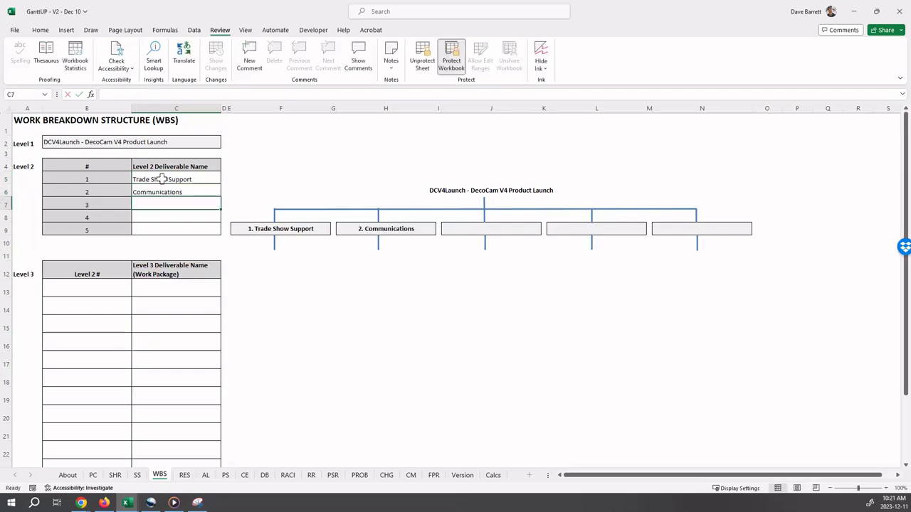
{"action": "type", "text": "Promotional "}
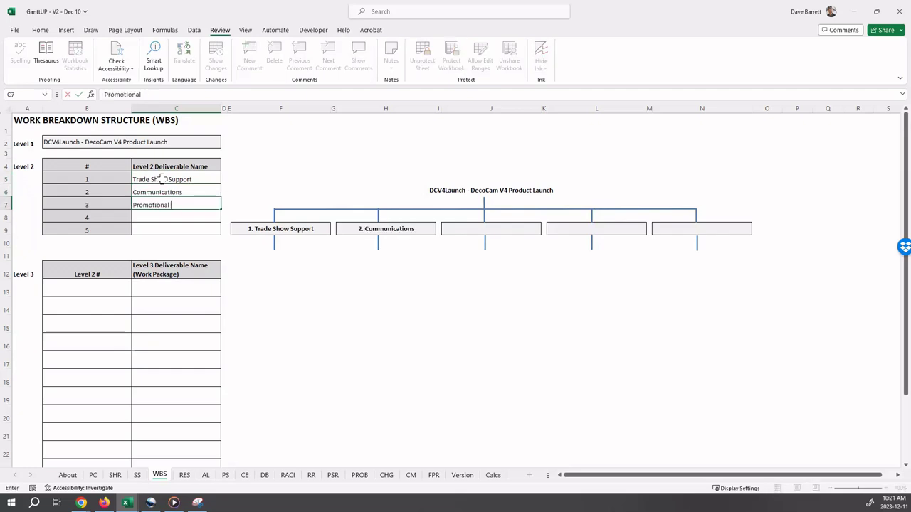
{"action": "type", "text": "Video"}
{"action": "key", "text": "Return"}
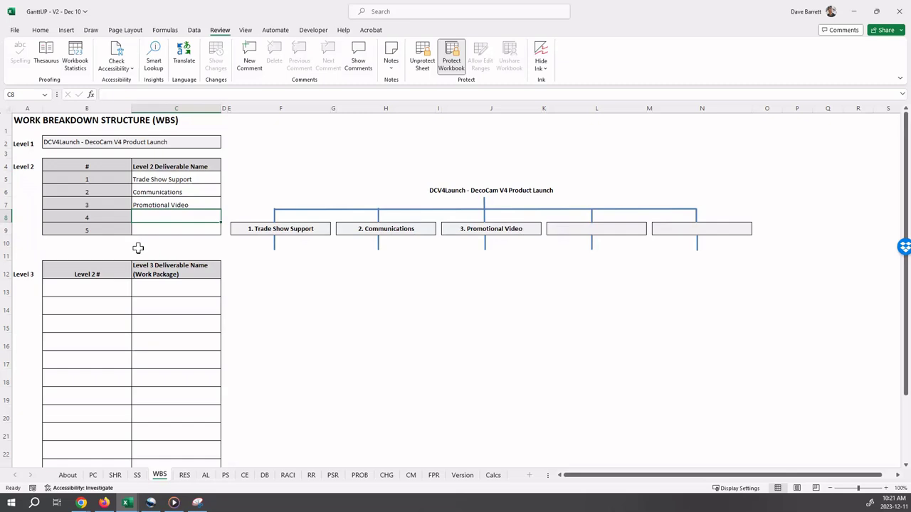
Add work package Trade Show Signage under deliverable 1 as 1.1
{"action": "scroll", "coordinate": [138, 248], "scroll_direction": "down", "scroll_amount": 1}
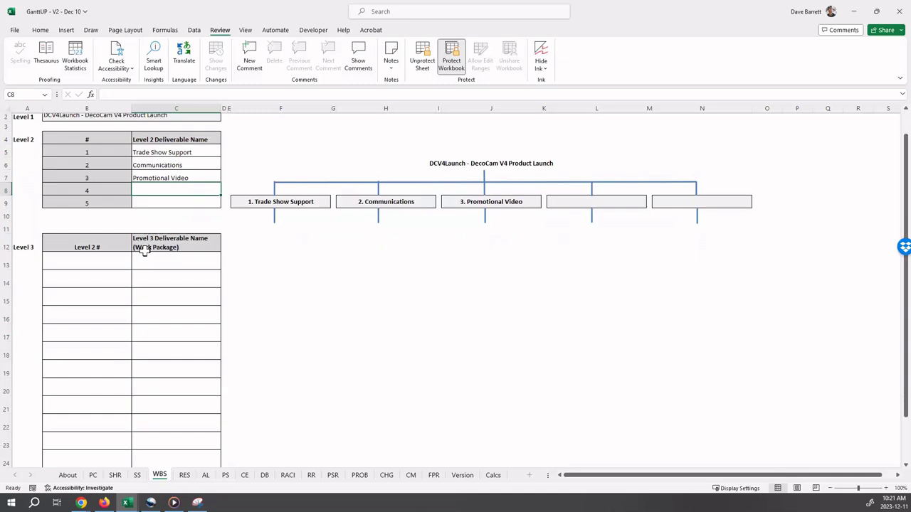
{"action": "left_click", "coordinate": [113, 261]}
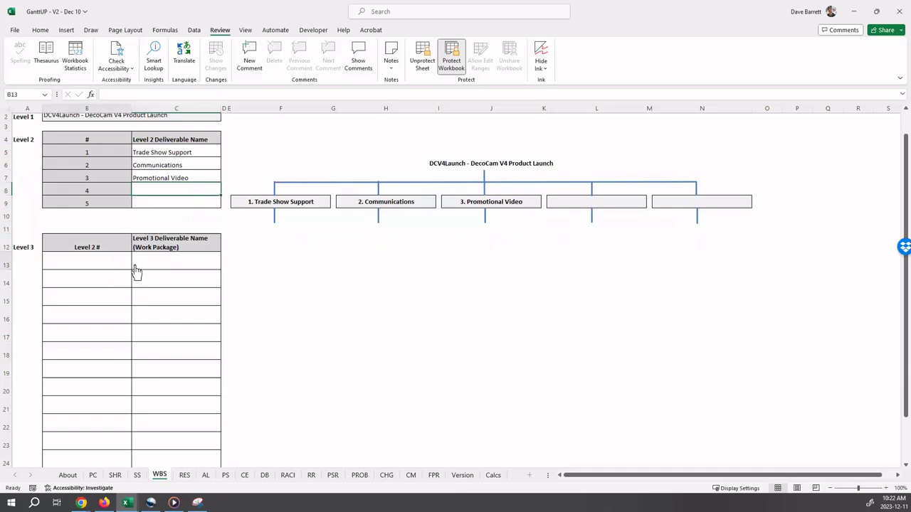
{"action": "left_click", "coordinate": [136, 266]}
{"action": "left_click", "coordinate": [112, 272]}
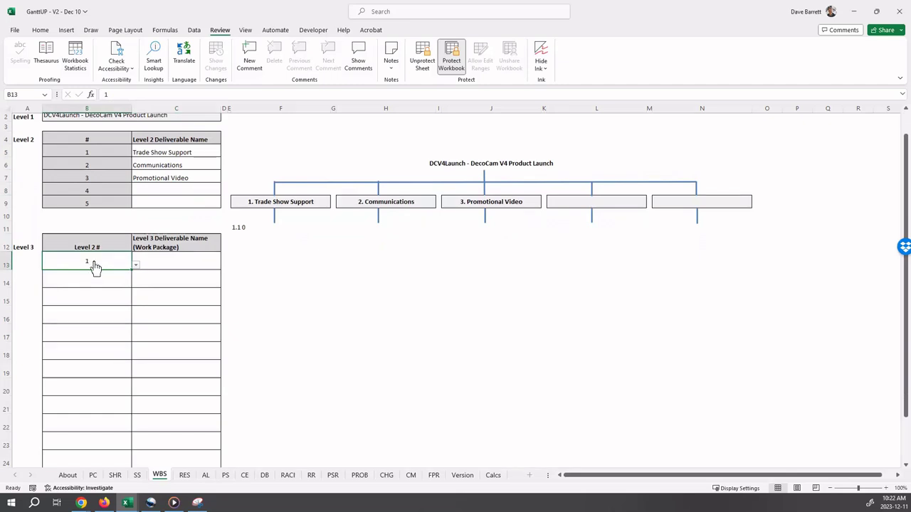
{"action": "left_click", "coordinate": [164, 260]}
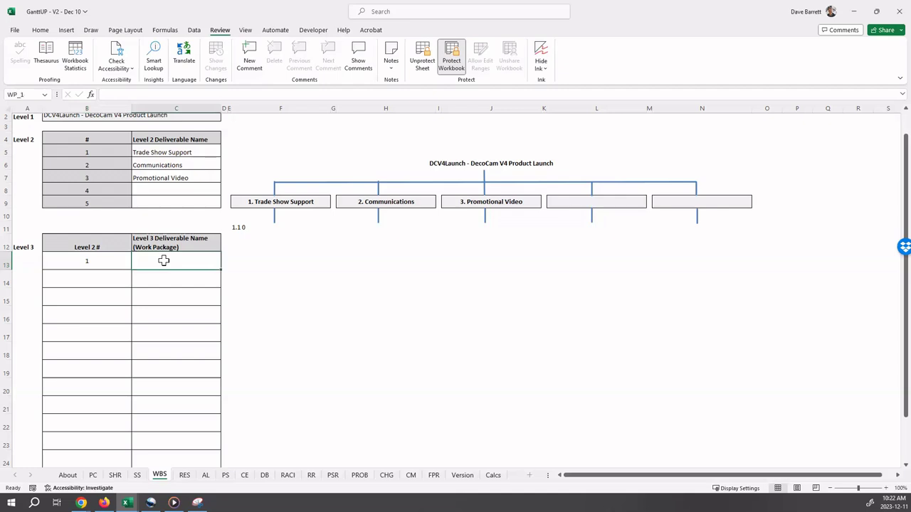
{"action": "type", "text": "Trade"}
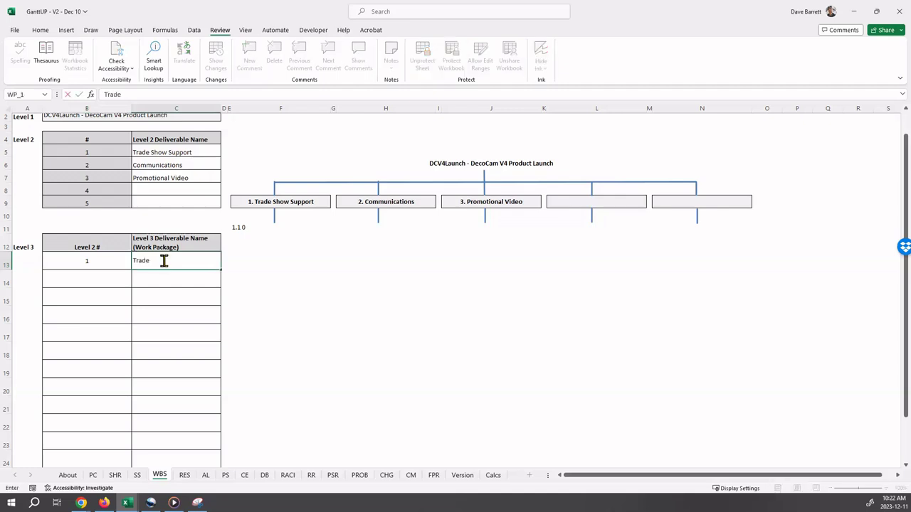
{"action": "type", "text": " Show Si"}
{"action": "type", "text": "gnage"}
{"action": "key", "text": "Return"}
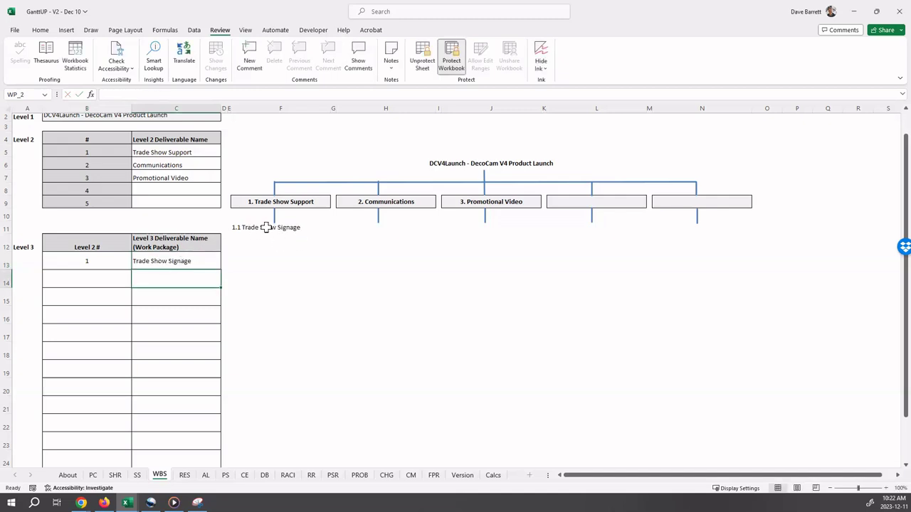
Add work package Booth Giveaways under deliverable 1 as 1.2
{"action": "key", "text": "Left"}
{"action": "left_click", "coordinate": [136, 283]}
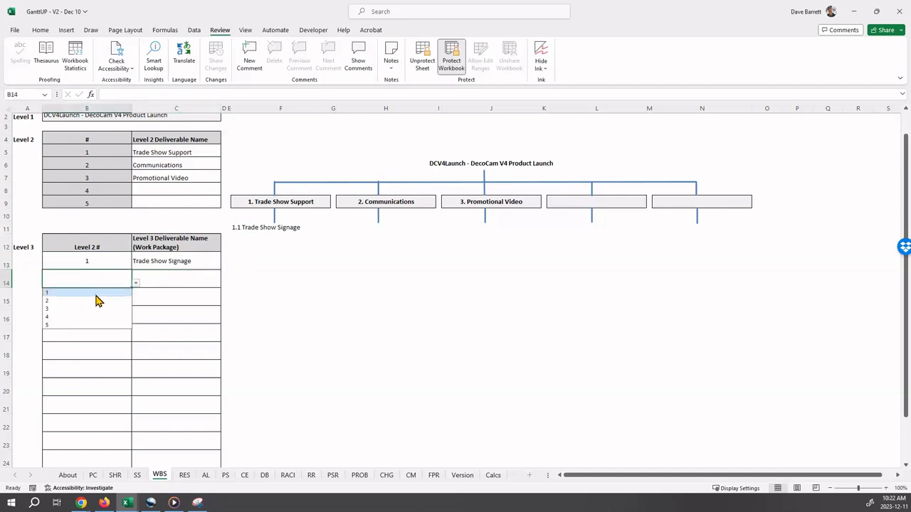
{"action": "left_click", "coordinate": [171, 279]}
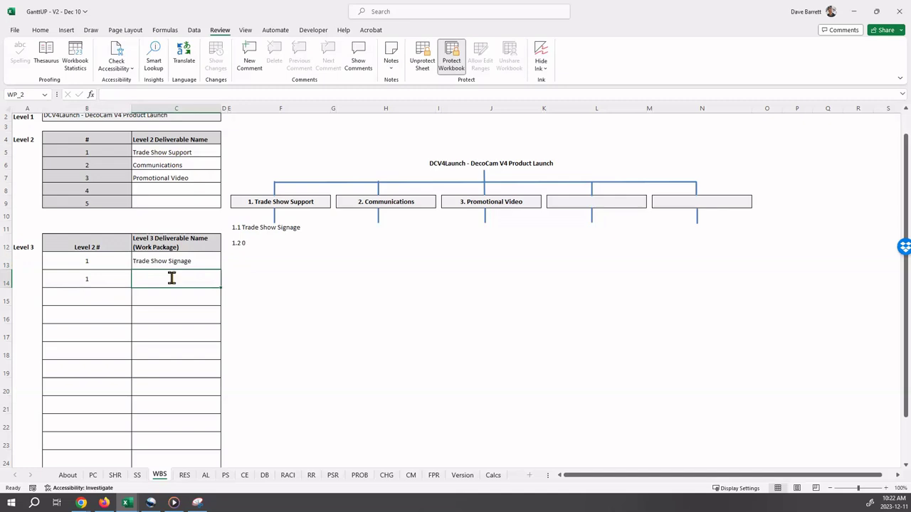
{"action": "type", "text": "Booth Give"}
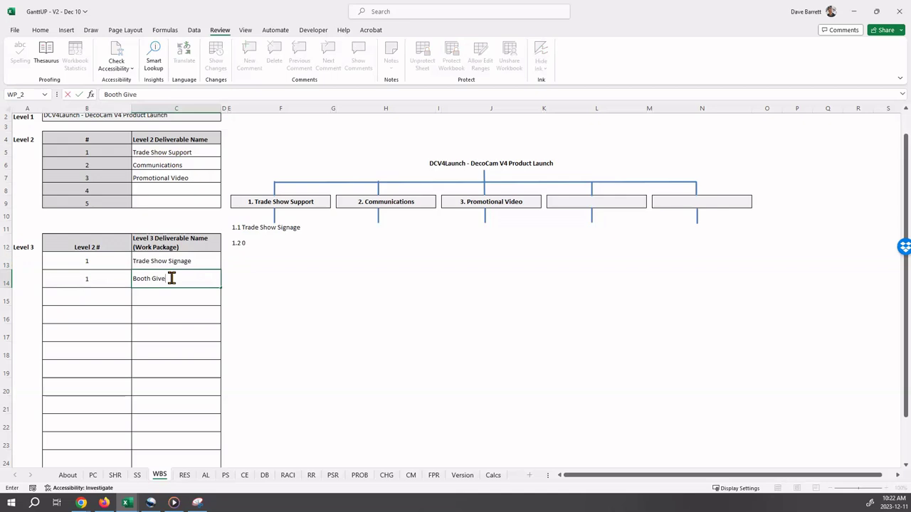
{"action": "type", "text": "aways"}
{"action": "key", "text": "Return"}
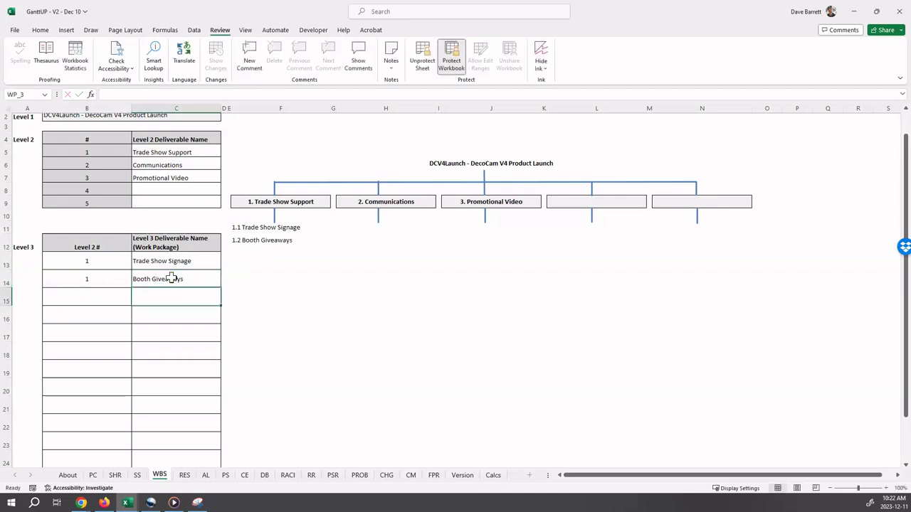
Add work package Multimedia Demo under deliverable 1 as 1.3
{"action": "left_click", "coordinate": [119, 297]}
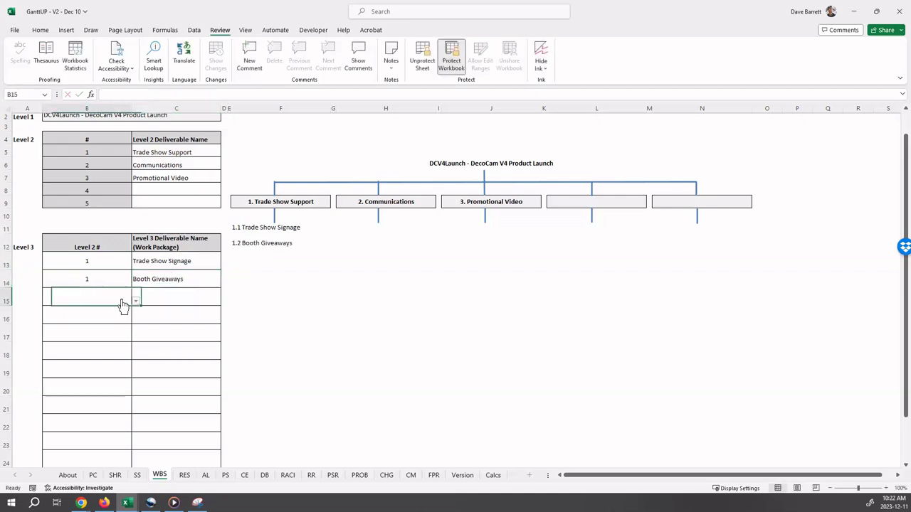
{"action": "left_click", "coordinate": [134, 302]}
{"action": "left_click", "coordinate": [100, 311]}
{"action": "left_click", "coordinate": [161, 298]}
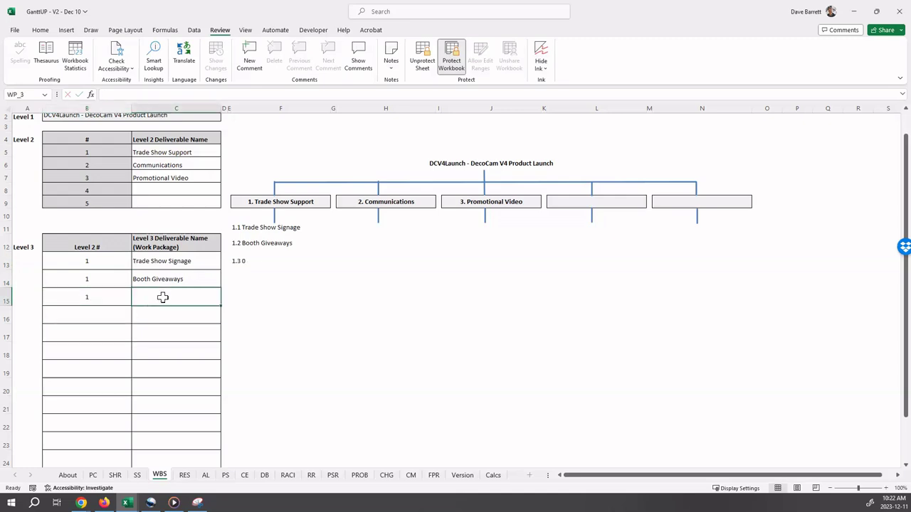
{"action": "type", "text": "Mul"}
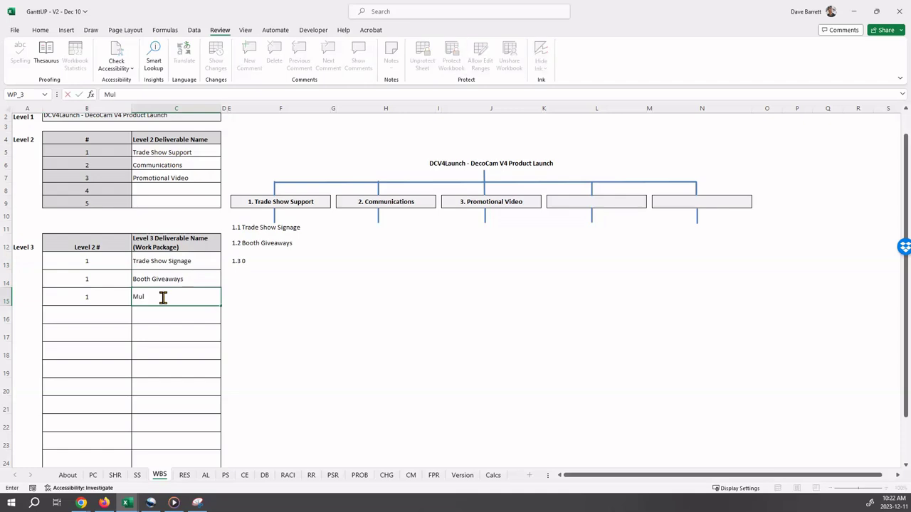
{"action": "type", "text": "timedia"}
{"action": "type", "text": " Demo"}
{"action": "key", "text": "Return"}
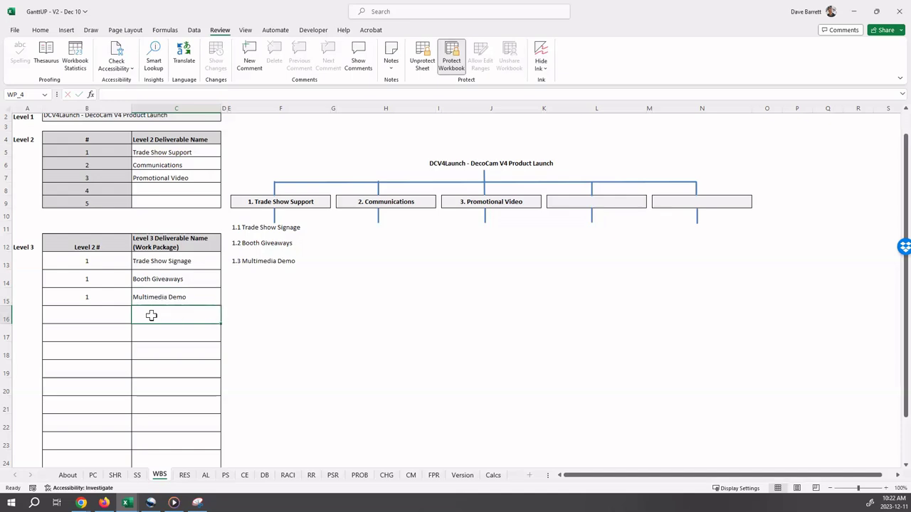
Add Press Release under deliverable 2 in row 16, correcting its spelling
{"action": "scroll", "coordinate": [100, 313], "scroll_direction": "down", "scroll_amount": 1}
{"action": "left_click", "coordinate": [96, 288]}
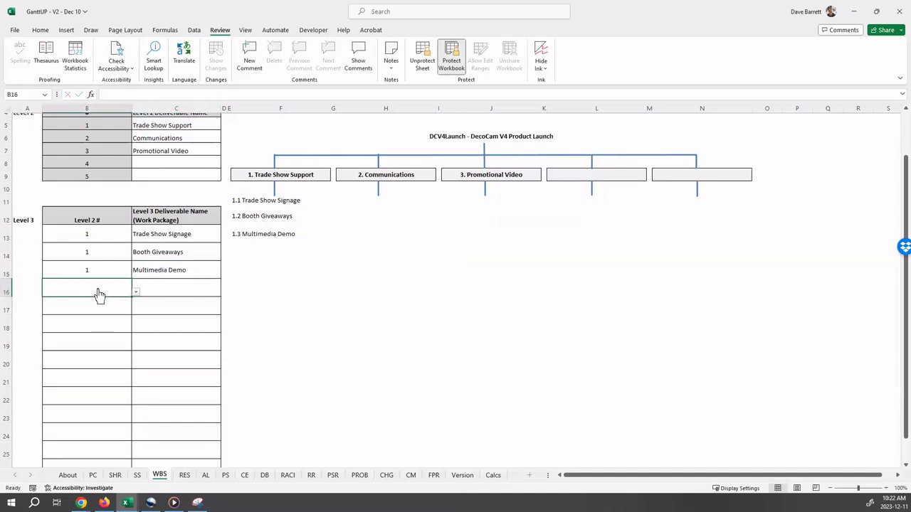
{"action": "left_click", "coordinate": [137, 293]}
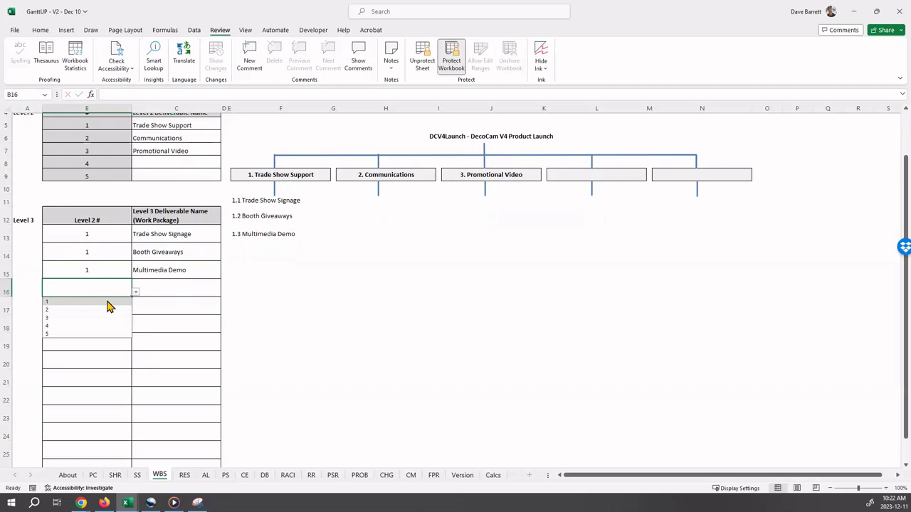
{"action": "left_click", "coordinate": [93, 307]}
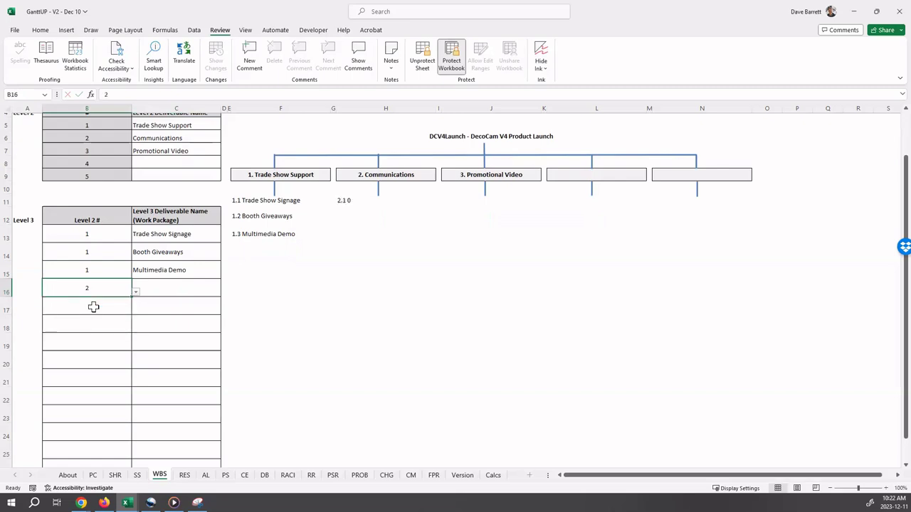
{"action": "left_click", "coordinate": [169, 288]}
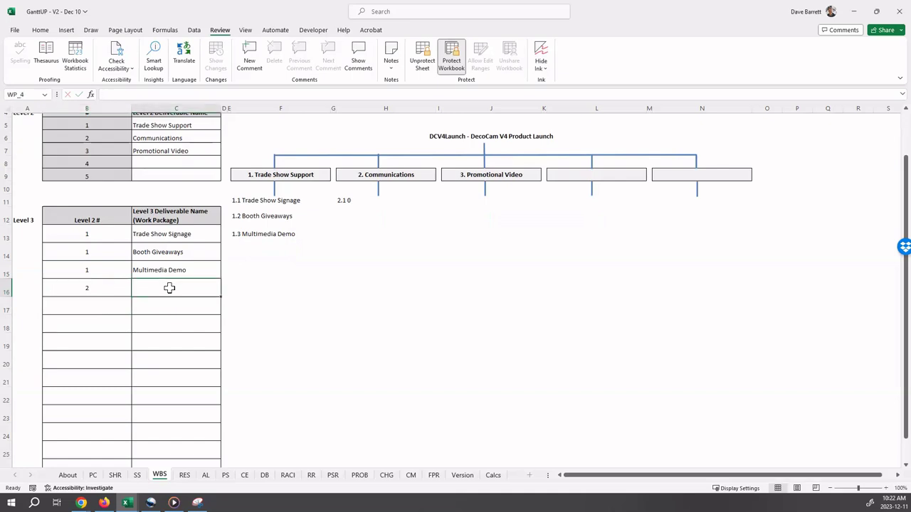
{"action": "type", "text": "Pressw"}
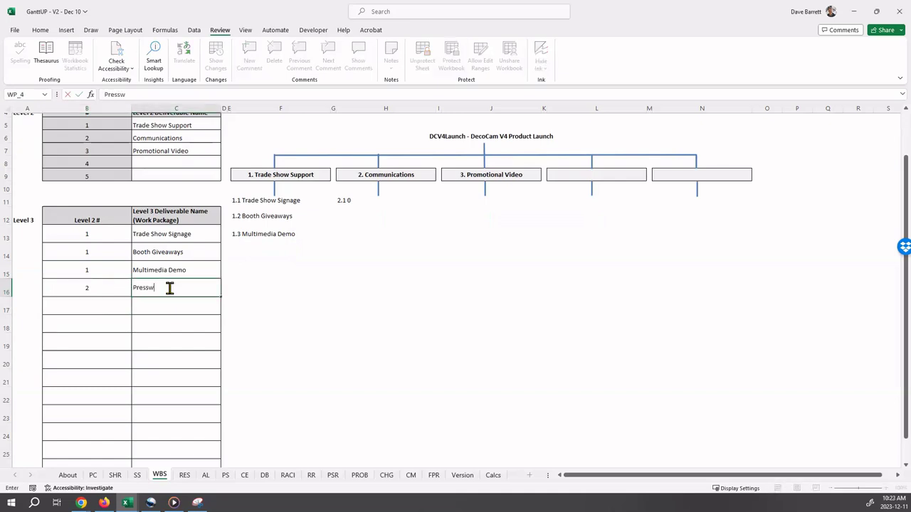
{"action": "key", "text": "BackSpace"}
{"action": "type", "text": "Relas"}
{"action": "type", "text": "dase"}
{"action": "key", "text": "Left"}
{"action": "key", "text": "Left"}
{"action": "key", "text": "Left"}
{"action": "key", "text": "BackSpace"}
{"action": "key", "text": "Return"}
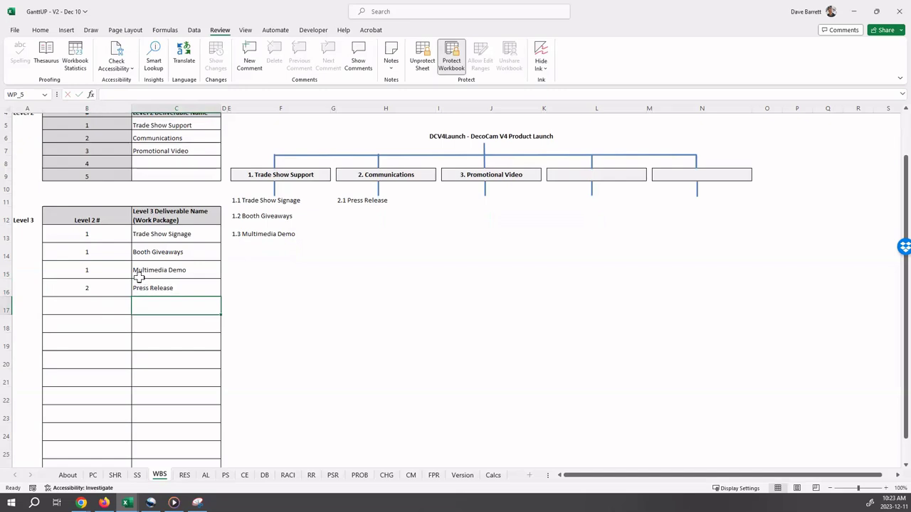
Scroll the sheet to check Press Release appears as 2.1 in the WBS chart
{"action": "scroll", "coordinate": [138, 279], "scroll_direction": "down", "scroll_amount": 1}
{"action": "scroll", "coordinate": [139, 279], "scroll_direction": "down", "scroll_amount": 1}
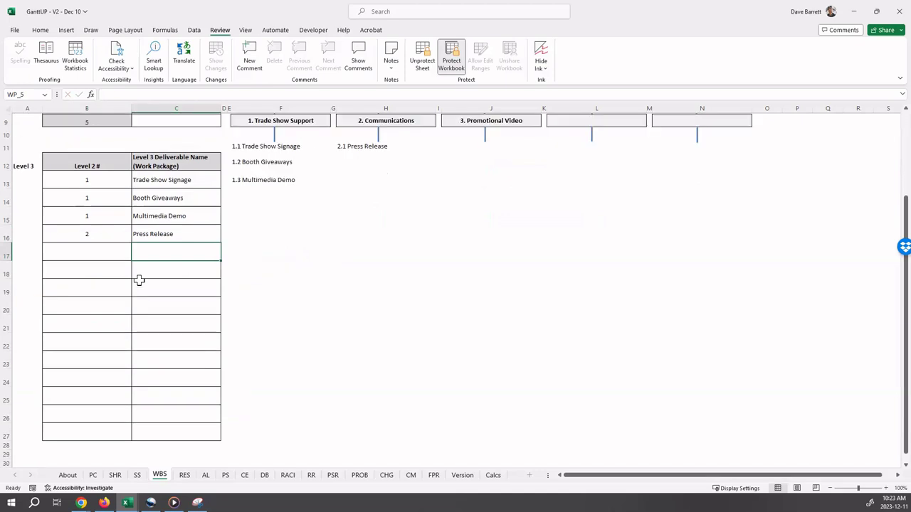
{"action": "scroll", "coordinate": [139, 280], "scroll_direction": "up", "scroll_amount": 1}
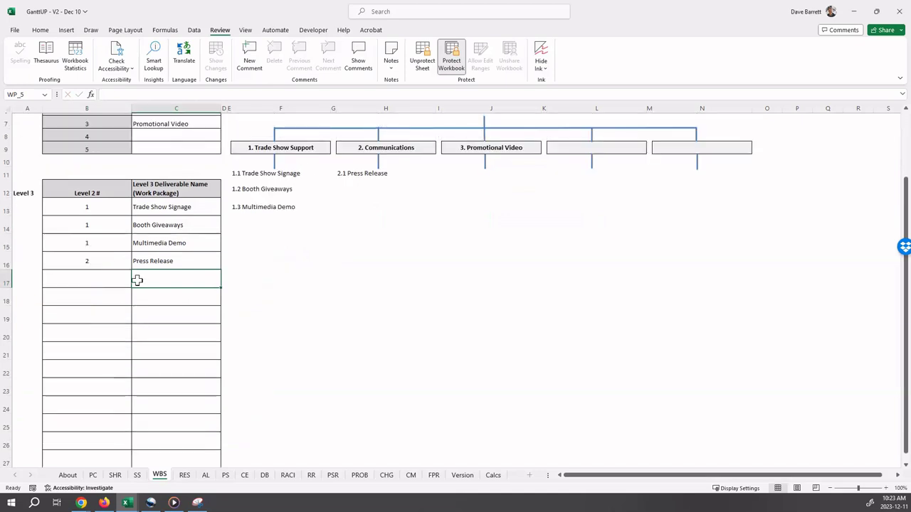
{"action": "scroll", "coordinate": [136, 280], "scroll_direction": "down", "scroll_amount": 1}
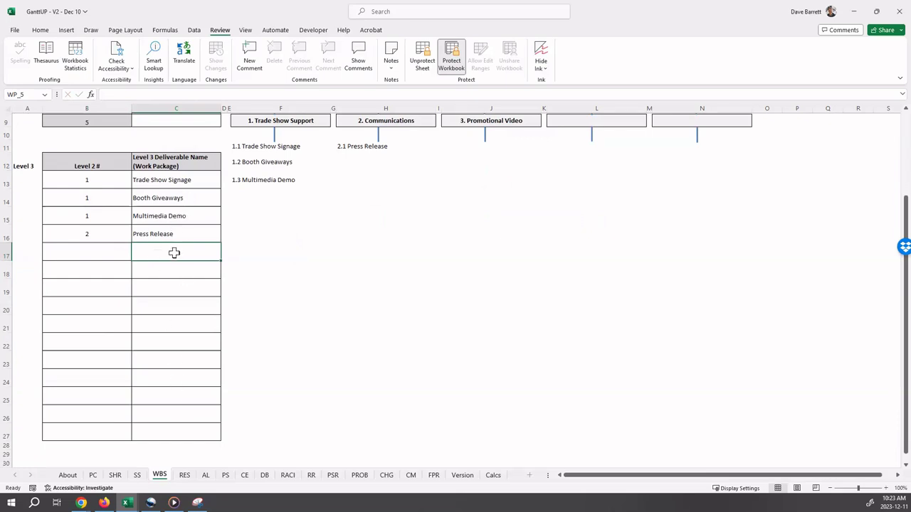
{"action": "scroll", "coordinate": [174, 300], "scroll_direction": "up", "scroll_amount": 1}
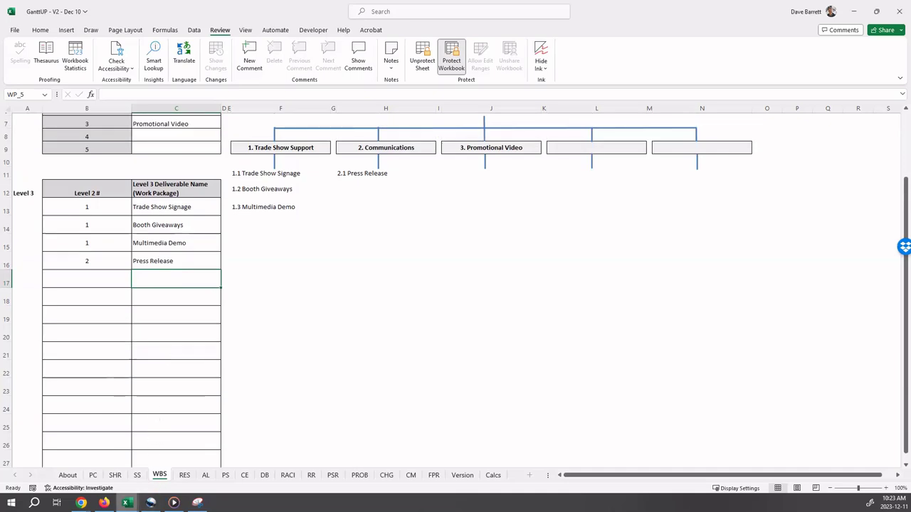
{"action": "mouse_move", "coordinate": [126, 503]}
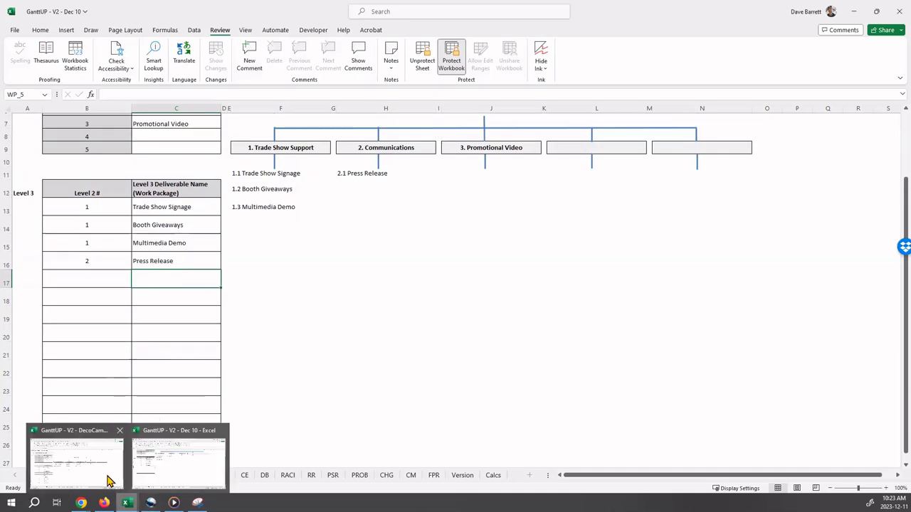
Switch to the completed DecoCam Example workbook from the taskbar
{"action": "left_click", "coordinate": [105, 473]}
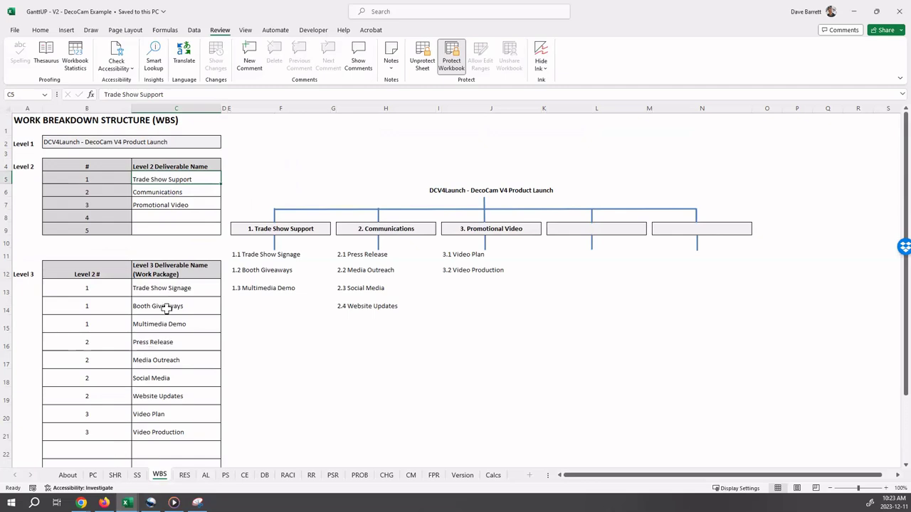